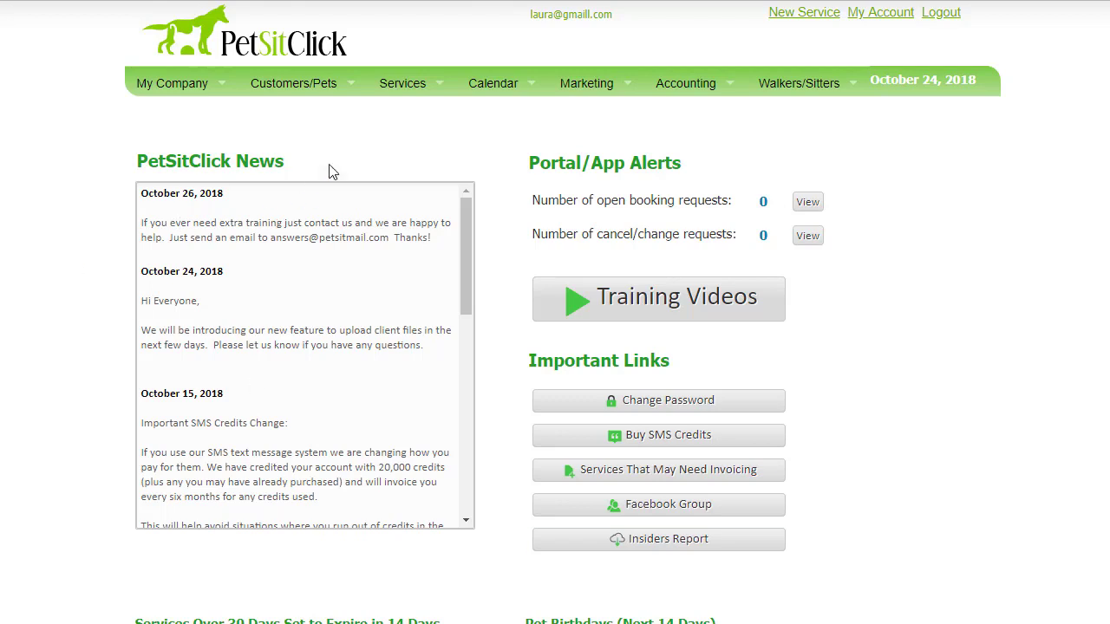
# Go to the Services list and start a new service, bringing the customer selection dialog fully into view
pyautogui.moveTo(387, 102)
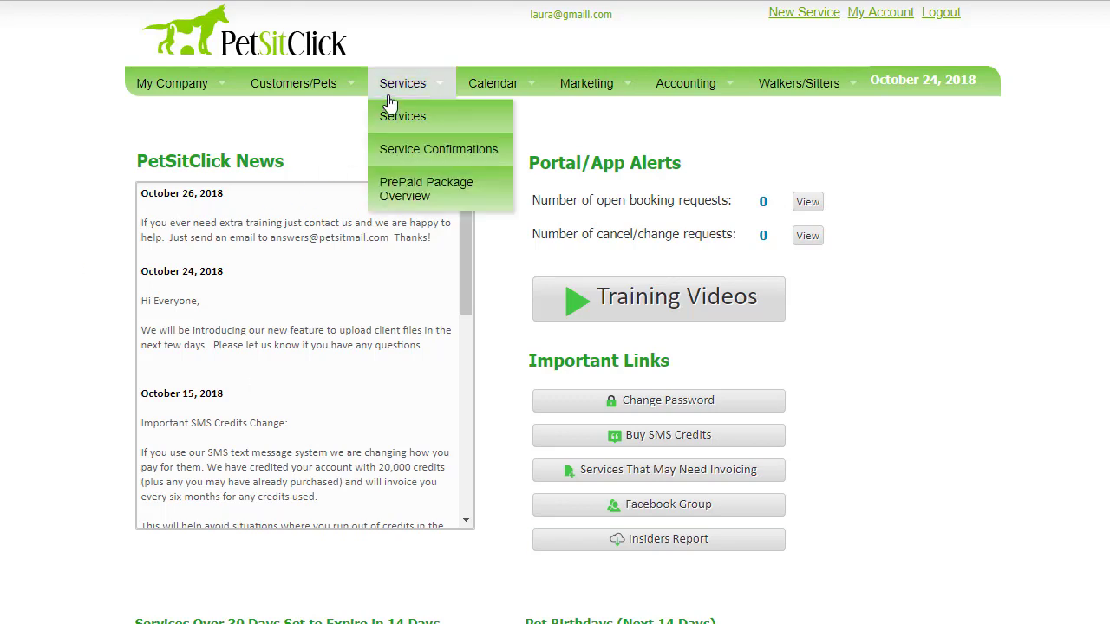
pyautogui.click(446, 127)
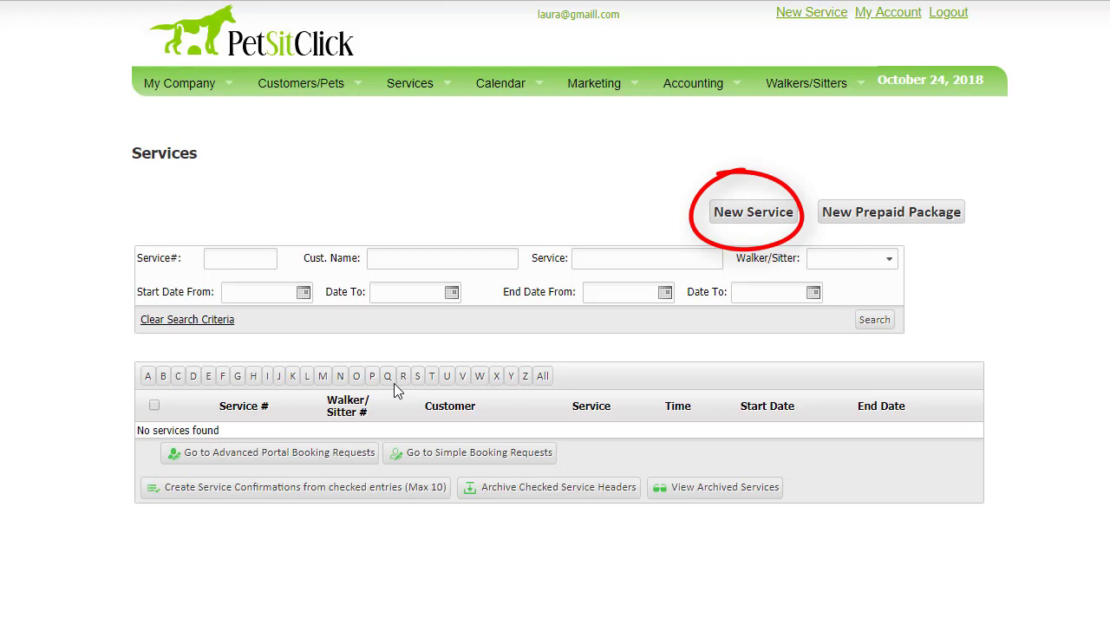
pyautogui.click(776, 217)
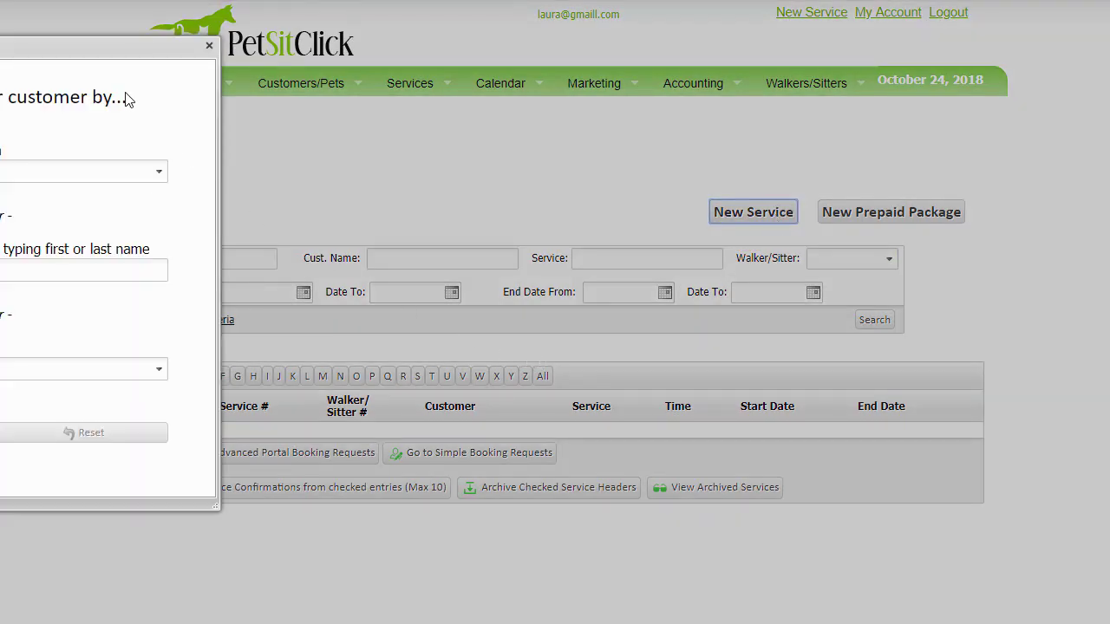
pyautogui.moveTo(104, 46); pyautogui.dragTo(511, 77)
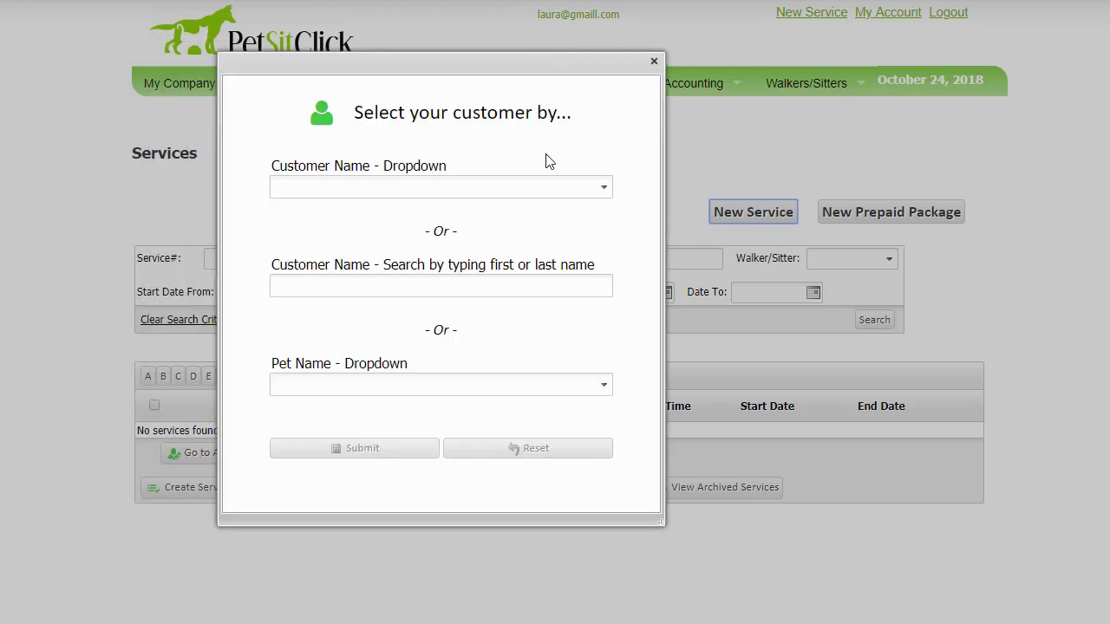
# Check which customers and pets are offered in the customer selection dialog
pyautogui.click(607, 189)
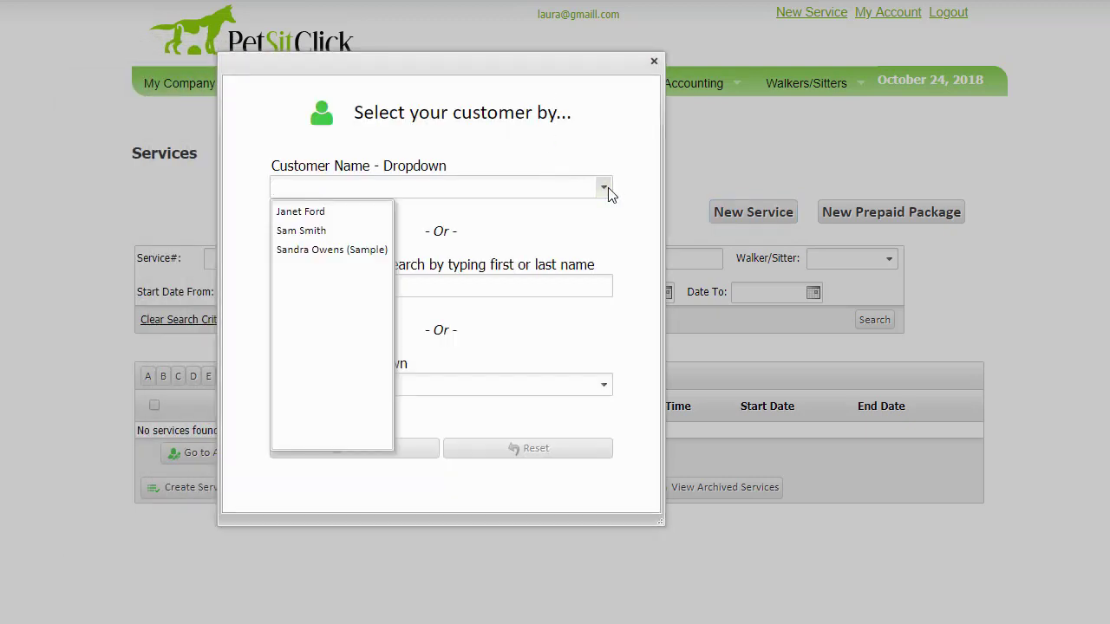
pyautogui.click(598, 243)
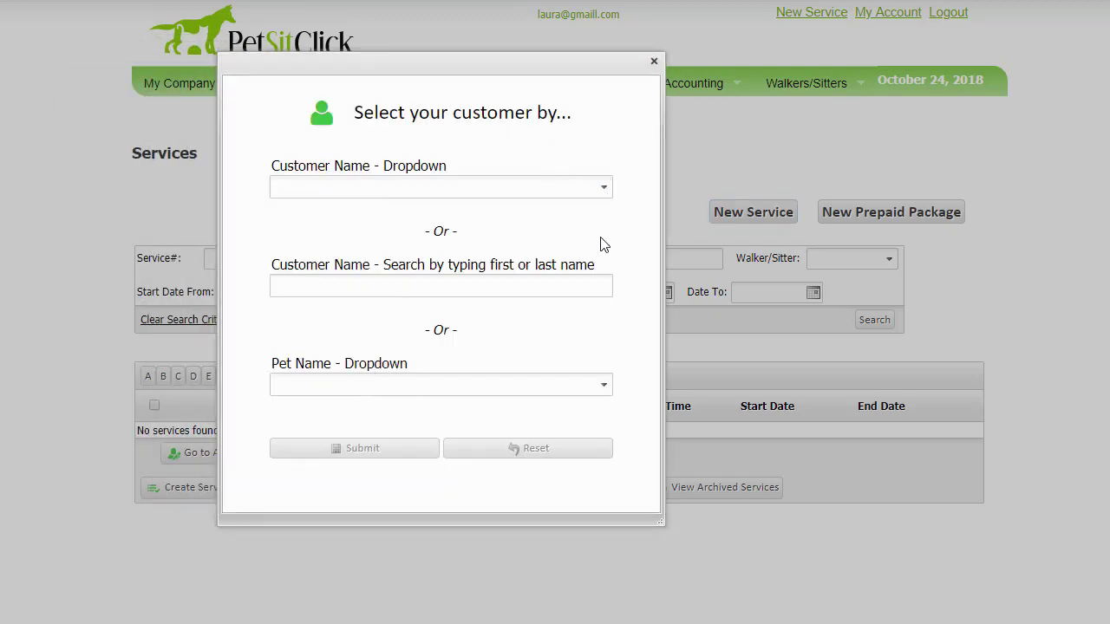
pyautogui.click(605, 386)
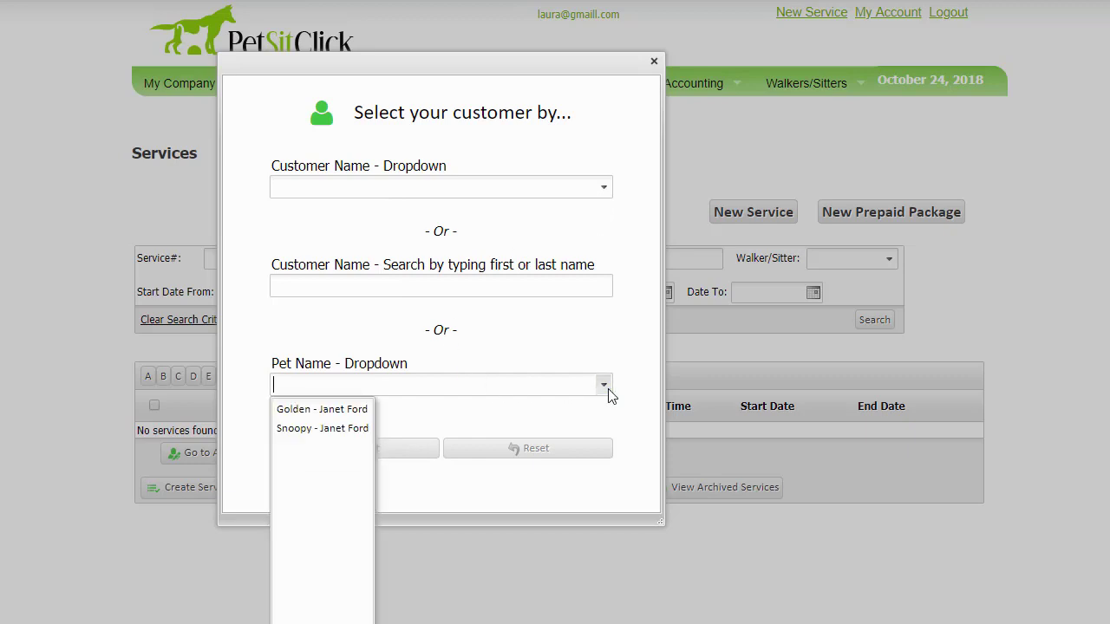
pyautogui.click(620, 342)
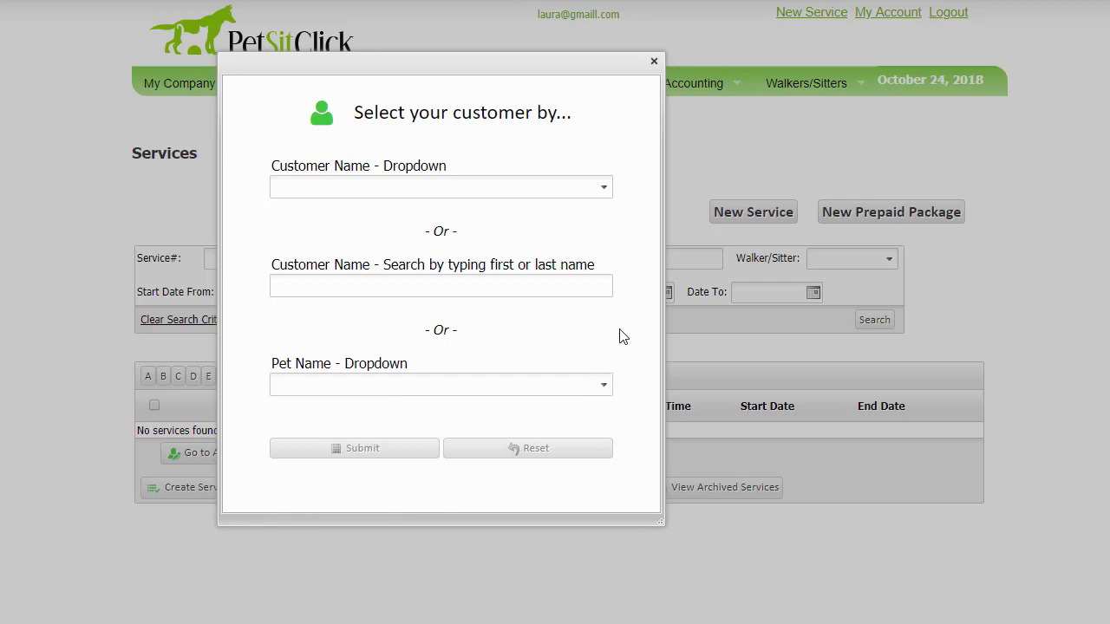
# Select the first listed customer by name for the new service and submit the selection
pyautogui.click(607, 189)
pyautogui.click(341, 213)
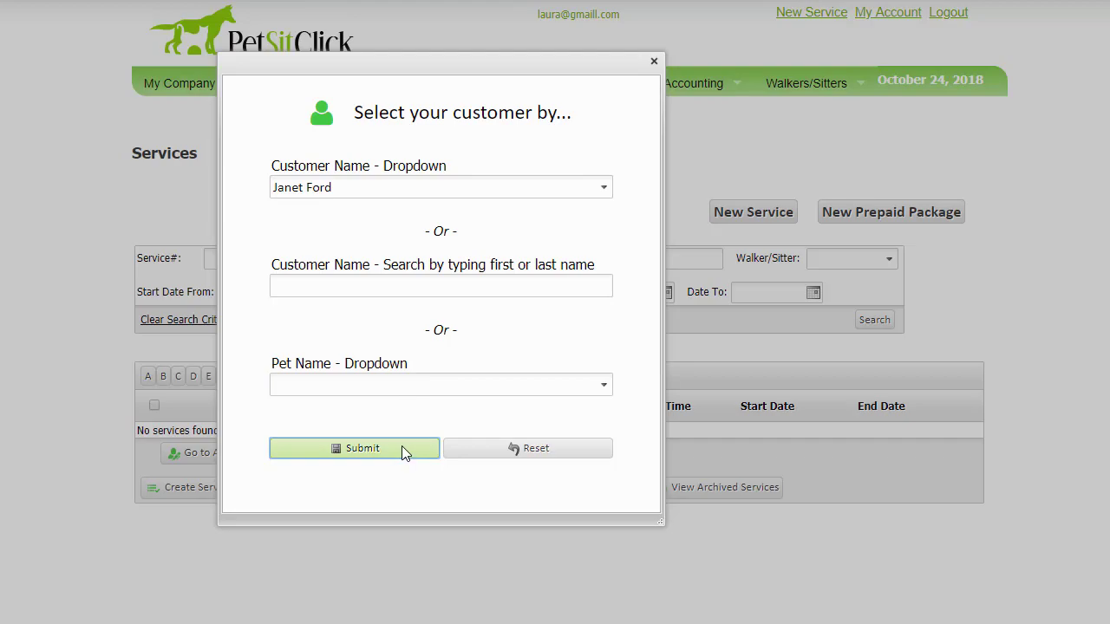
pyautogui.click(402, 448)
# Choose the predefined Dog Walking service and extend its name to "Dog Walking plus park play"
pyautogui.scroll(-2, 414, 451)
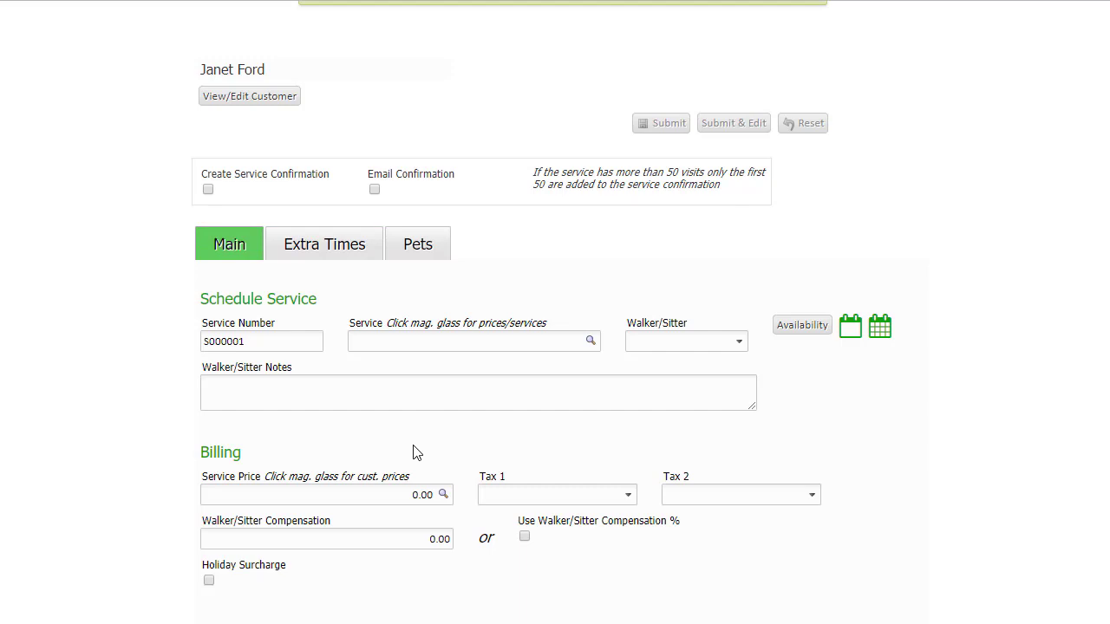
pyautogui.scroll(-1, 413, 452)
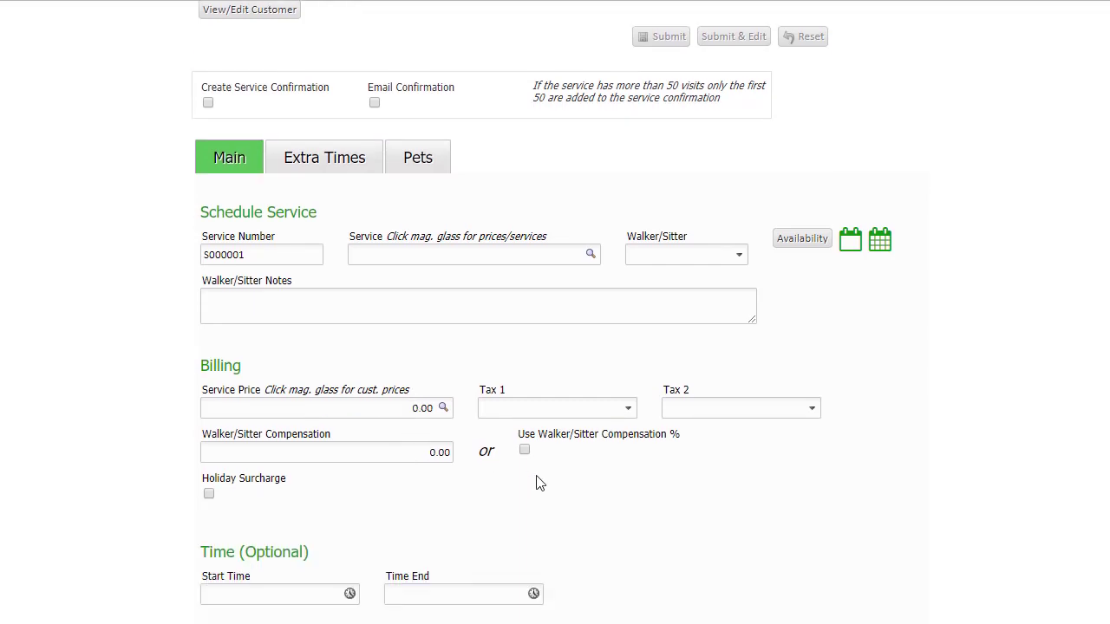
pyautogui.click(592, 256)
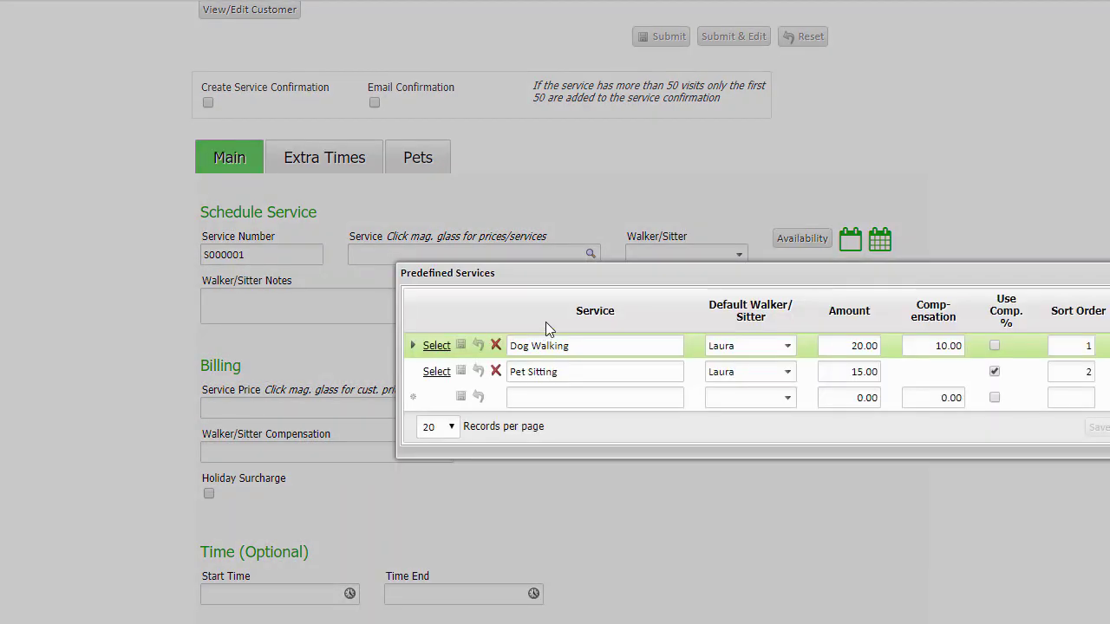
pyautogui.moveTo(539, 272); pyautogui.dragTo(285, 154)
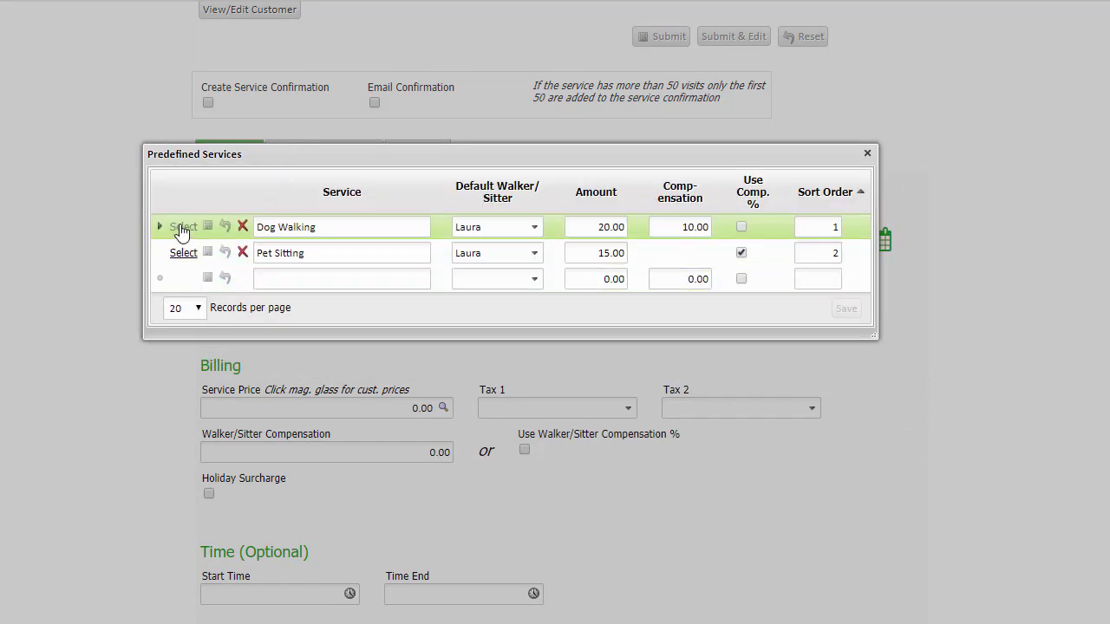
pyautogui.click(181, 228)
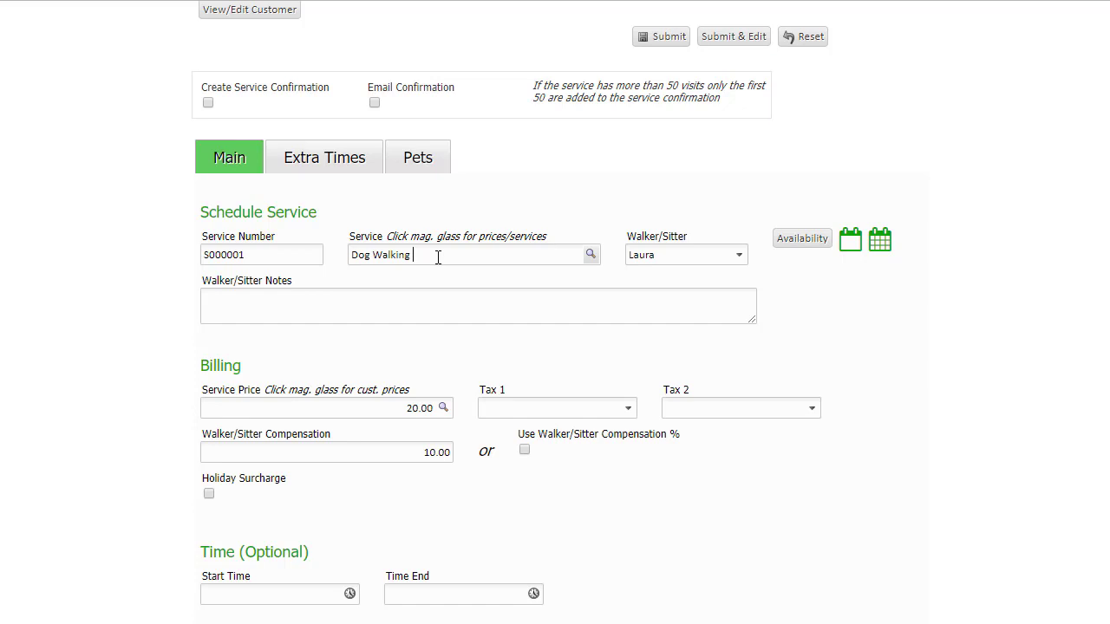
pyautogui.write('plus park play')
# Review the predefined services and prices for this customer from the service price, without choosing one
pyautogui.scroll(-1, 529, 349)
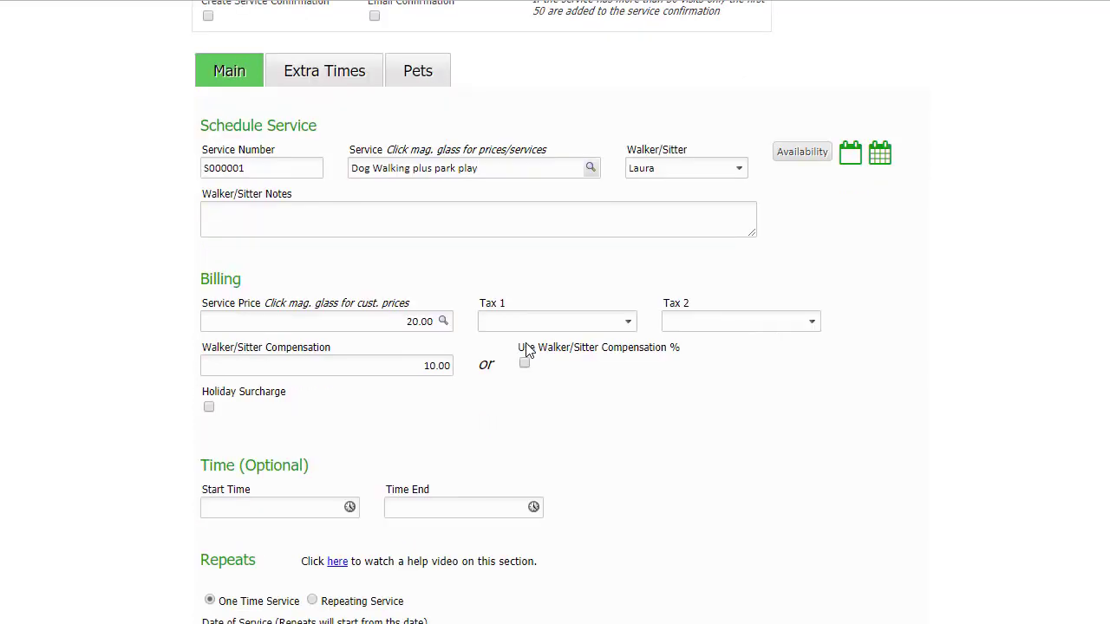
pyautogui.scroll(-1, 527, 350)
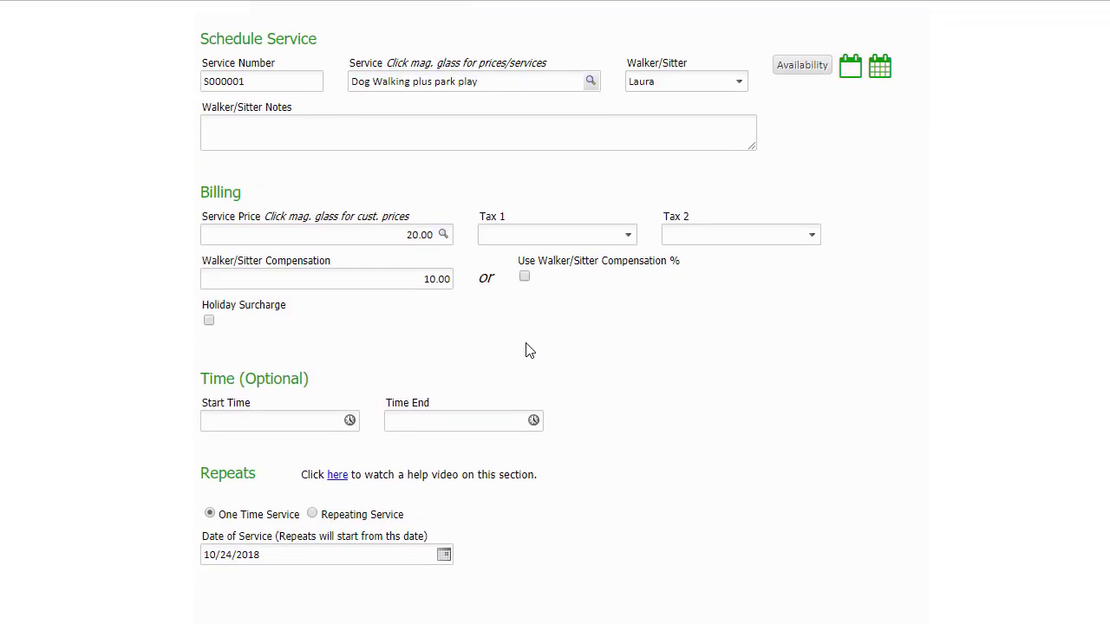
pyautogui.click(443, 235)
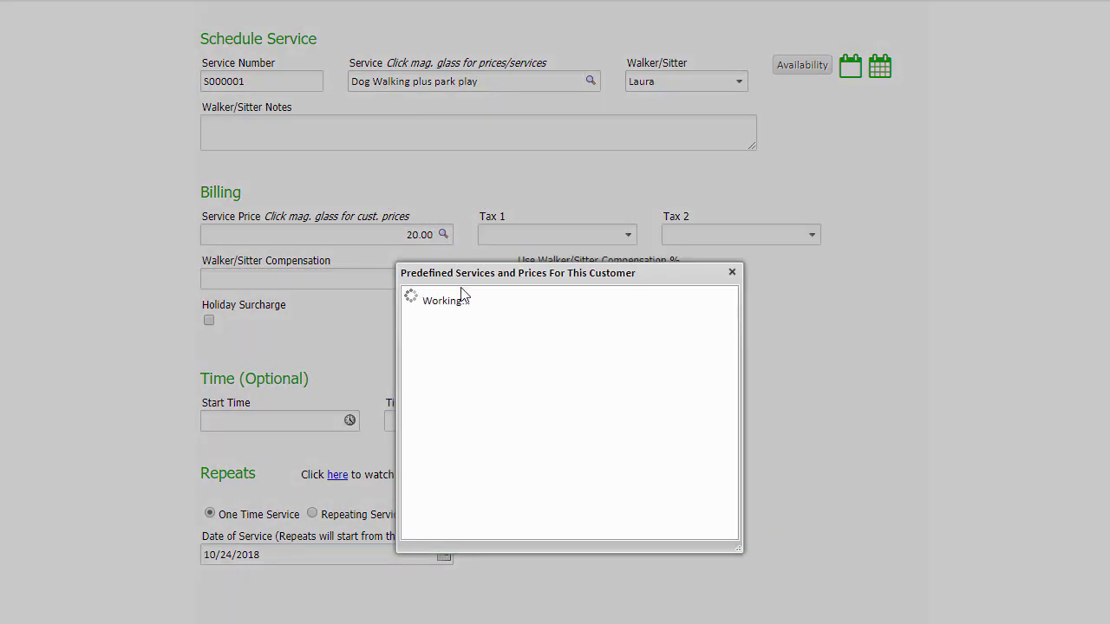
pyautogui.moveTo(475, 275); pyautogui.dragTo(284, 225)
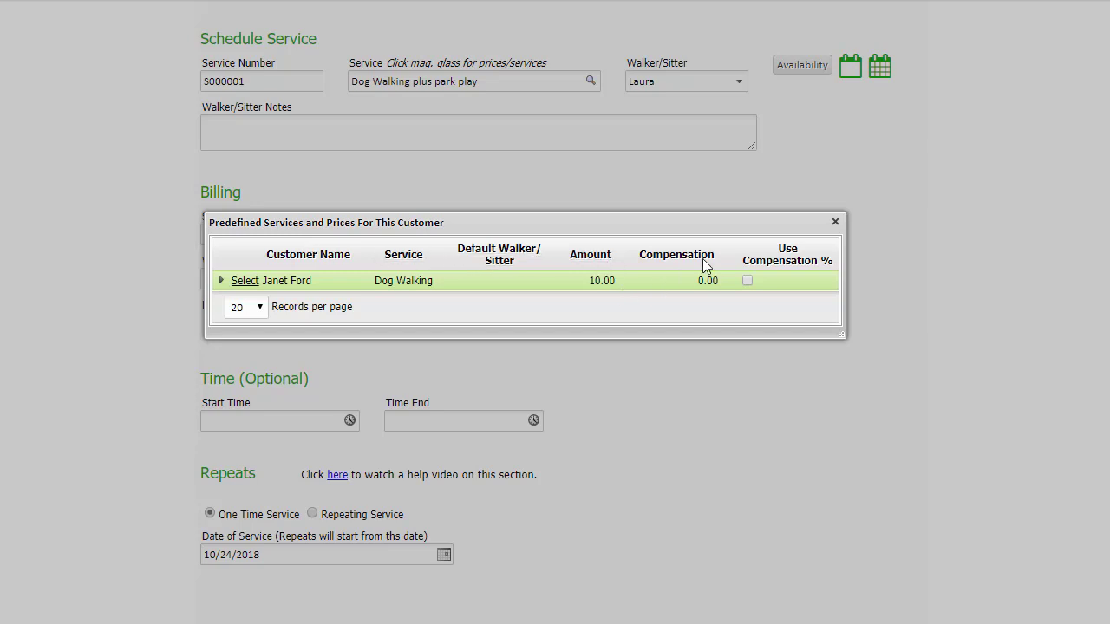
pyautogui.click(830, 222)
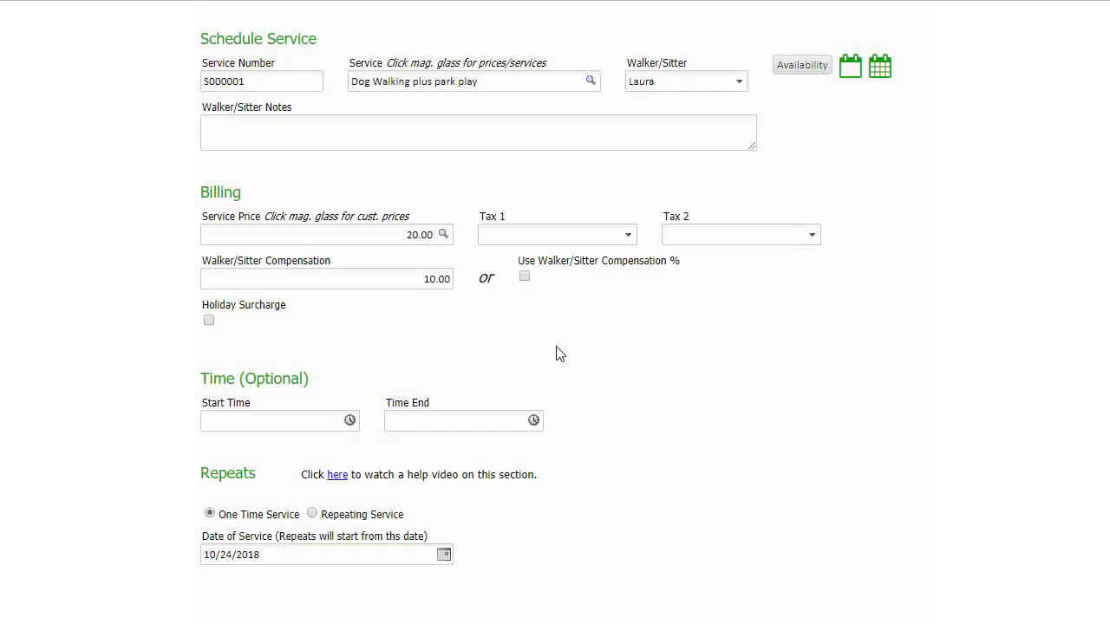
# Set the service's start time to 09:00 am
pyautogui.scroll(-2, 557, 354)
pyautogui.scroll(-3, 557, 354)
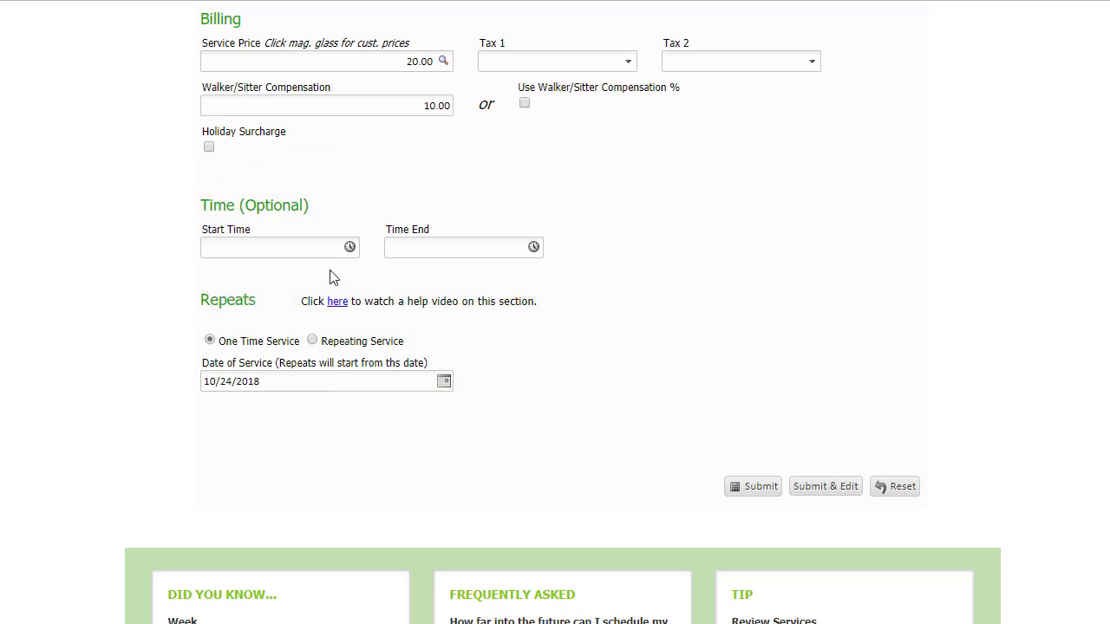
pyautogui.click(349, 247)
pyautogui.click(227, 287)
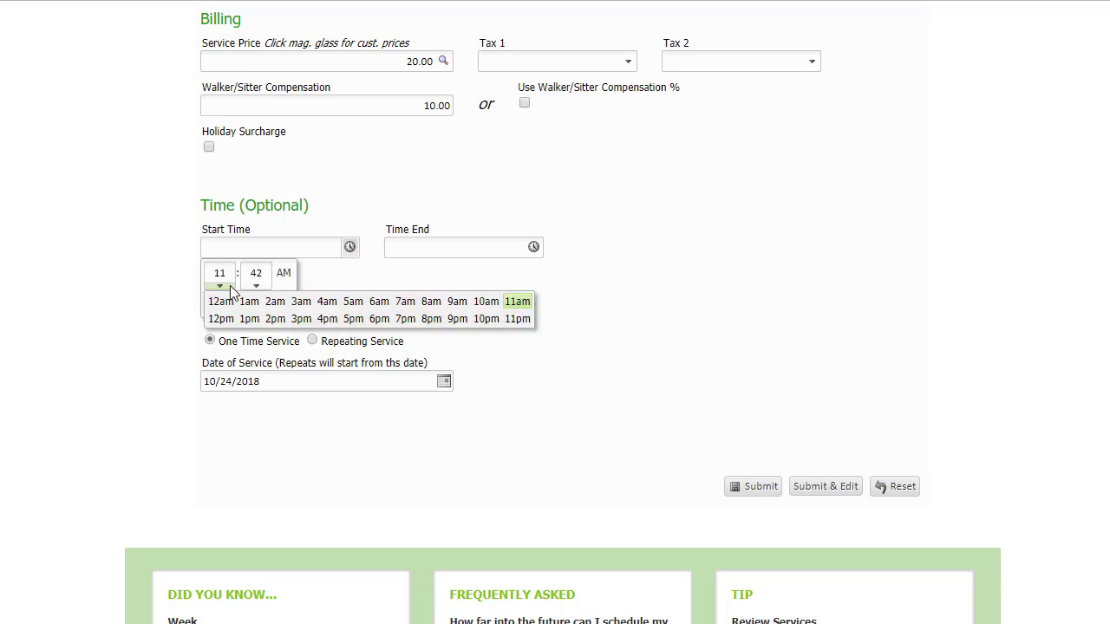
pyautogui.click(457, 301)
pyautogui.click(255, 285)
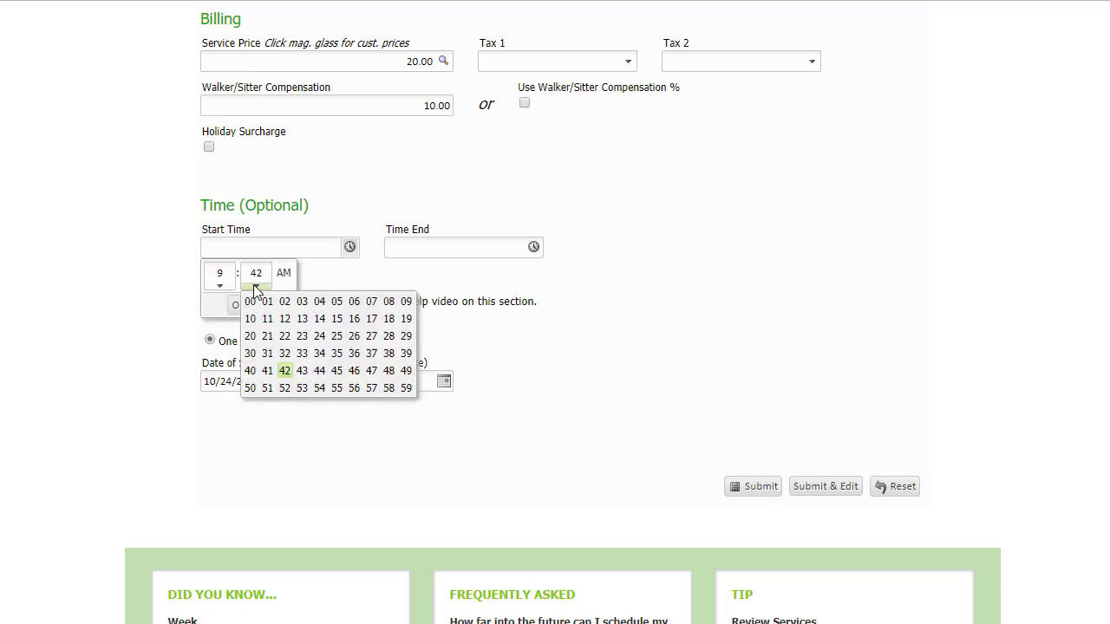
pyautogui.click(250, 300)
pyautogui.click(236, 305)
# Set the service's end time to 11:00 am
pyautogui.click(533, 248)
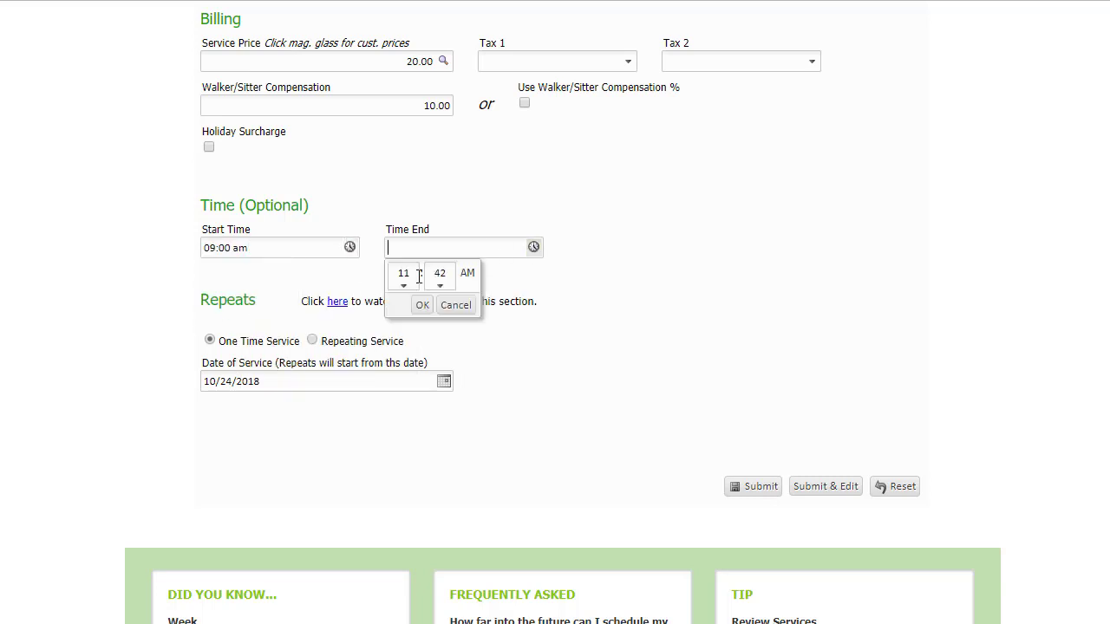
pyautogui.click(439, 286)
pyautogui.click(425, 304)
pyautogui.click(422, 305)
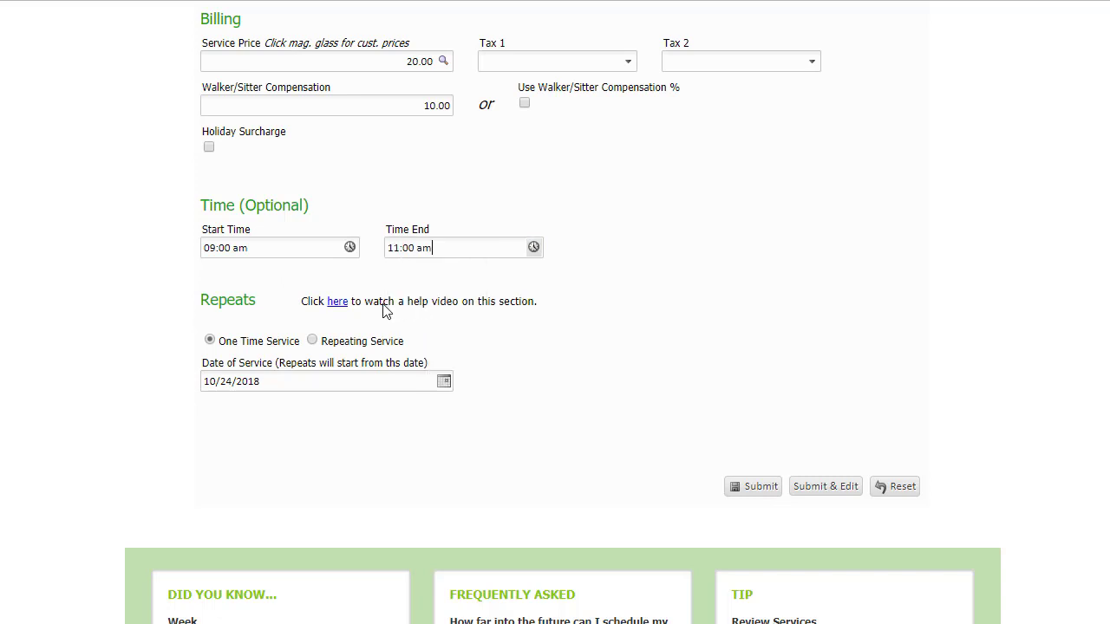
# Make the service repeating and set its repeat-until date to 10/01/2023
pyautogui.scroll(-1, 503, 293)
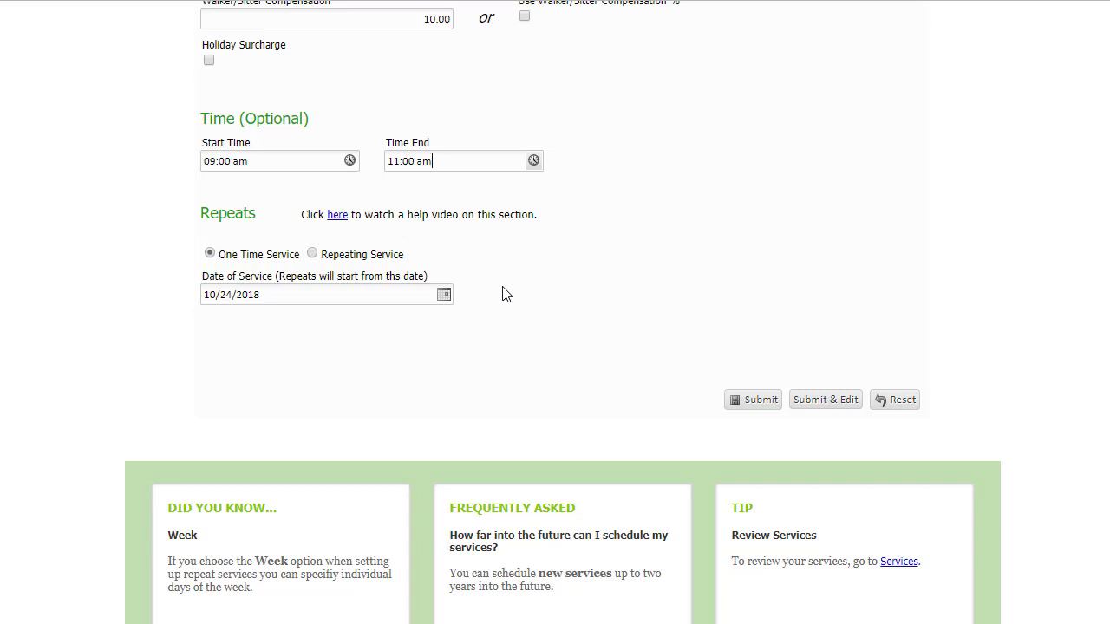
pyautogui.click(313, 254)
pyautogui.scroll(-1, 452, 340)
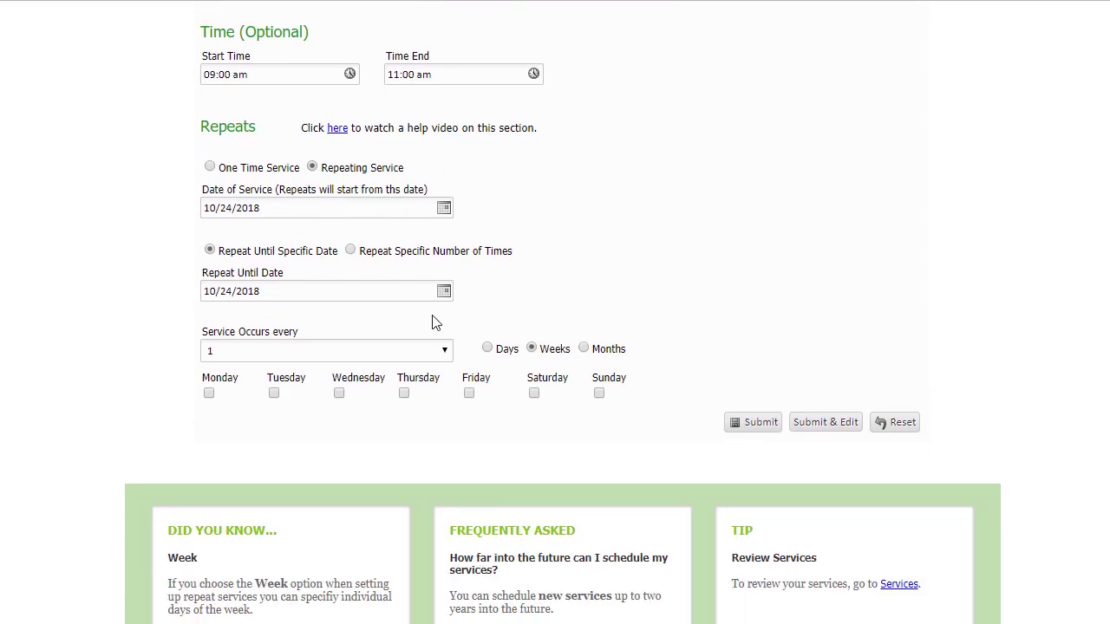
pyautogui.click(444, 293)
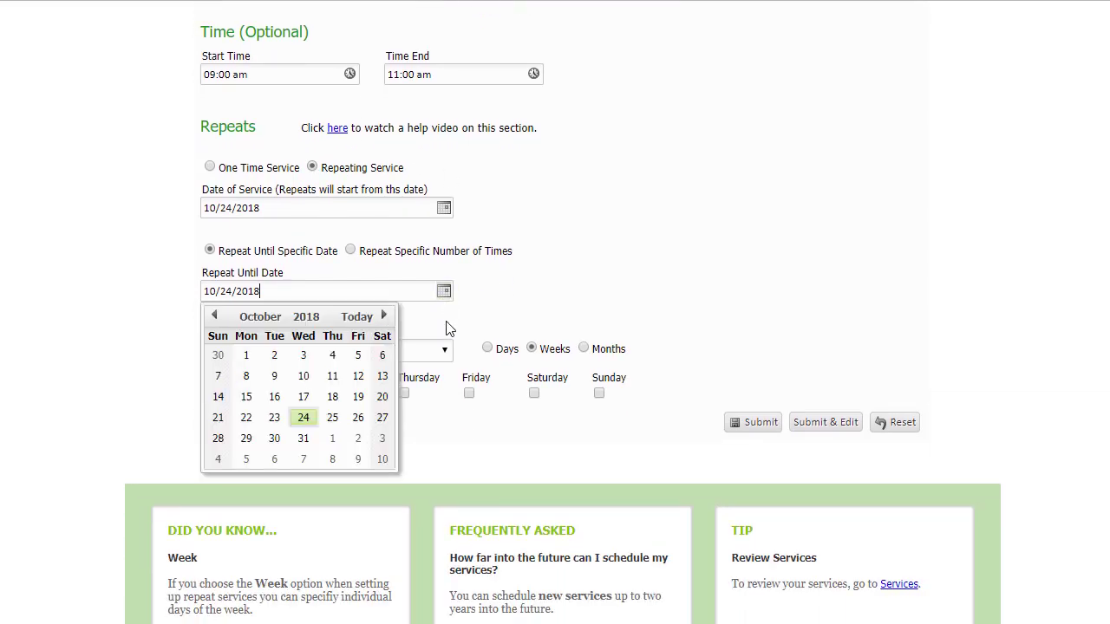
pyautogui.click(306, 317)
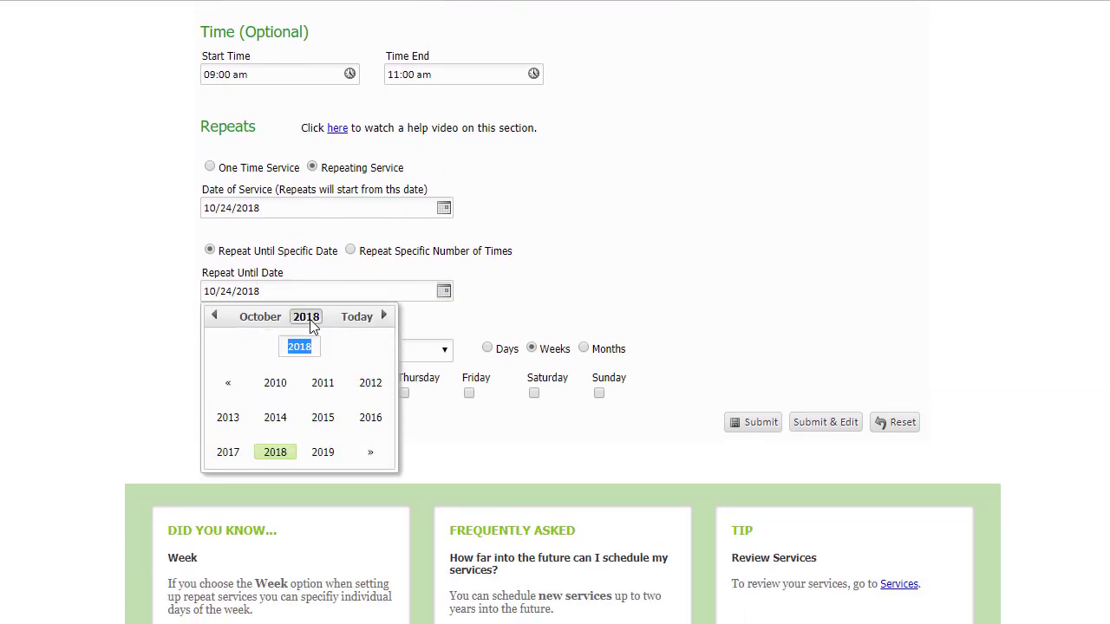
pyautogui.click(368, 453)
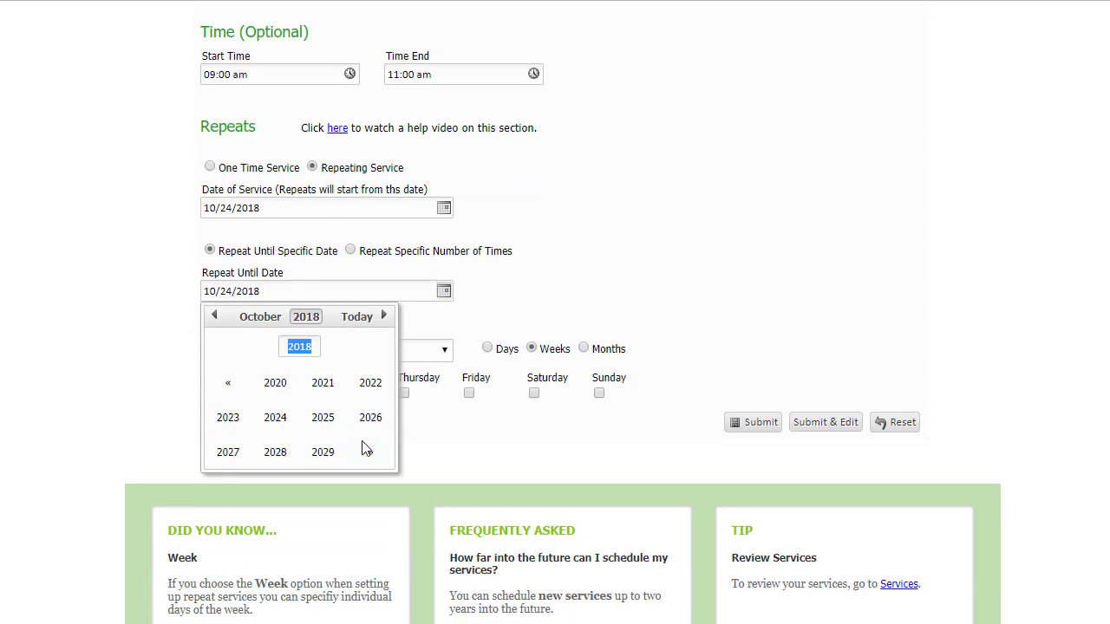
pyautogui.click(230, 420)
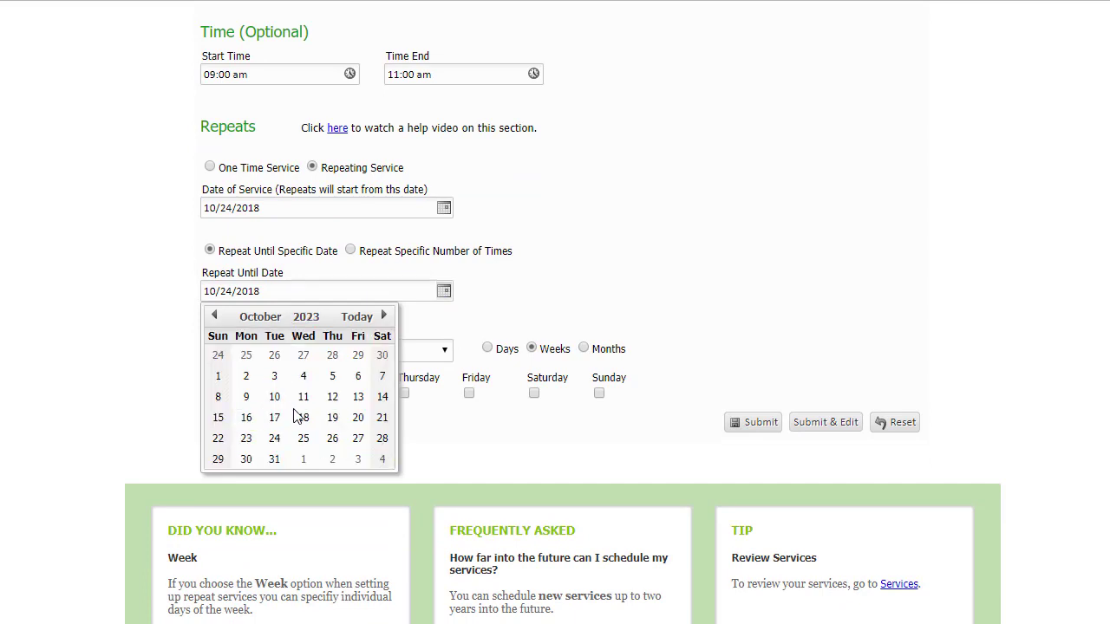
pyautogui.click(222, 378)
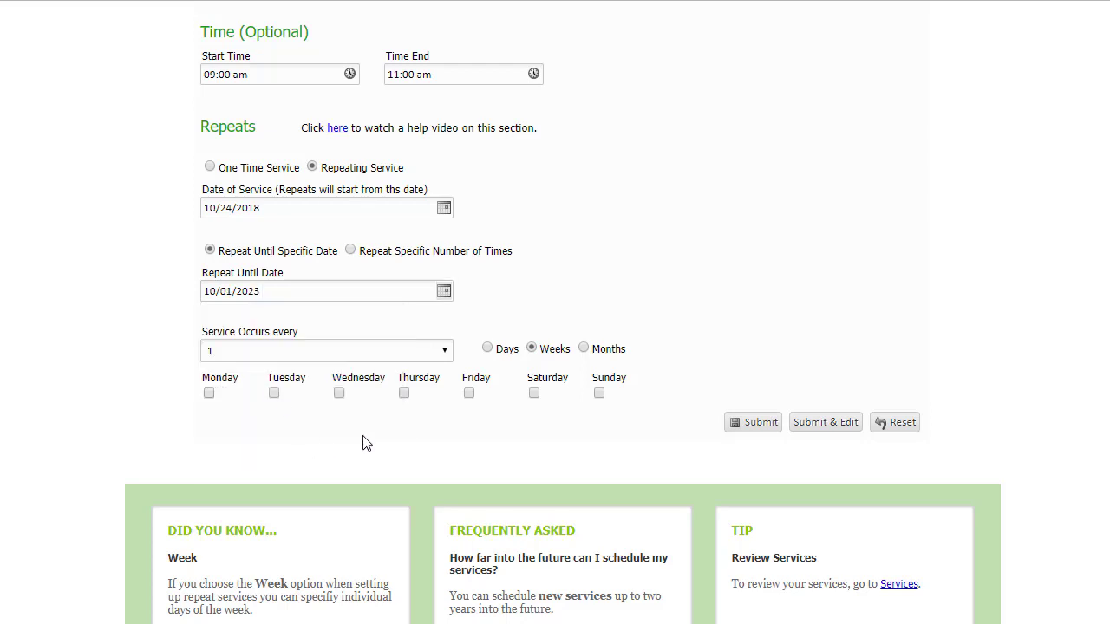
# Set the weekly repeat to occur on Monday, Tuesday, Wednesday, Thursday and Friday
pyautogui.click(208, 392)
pyautogui.click(273, 393)
pyautogui.click(338, 393)
pyautogui.click(403, 393)
pyautogui.click(470, 395)
# Turn off the option that lets PetSitClick choose the pets for this service
pyautogui.scroll(8, 491, 445)
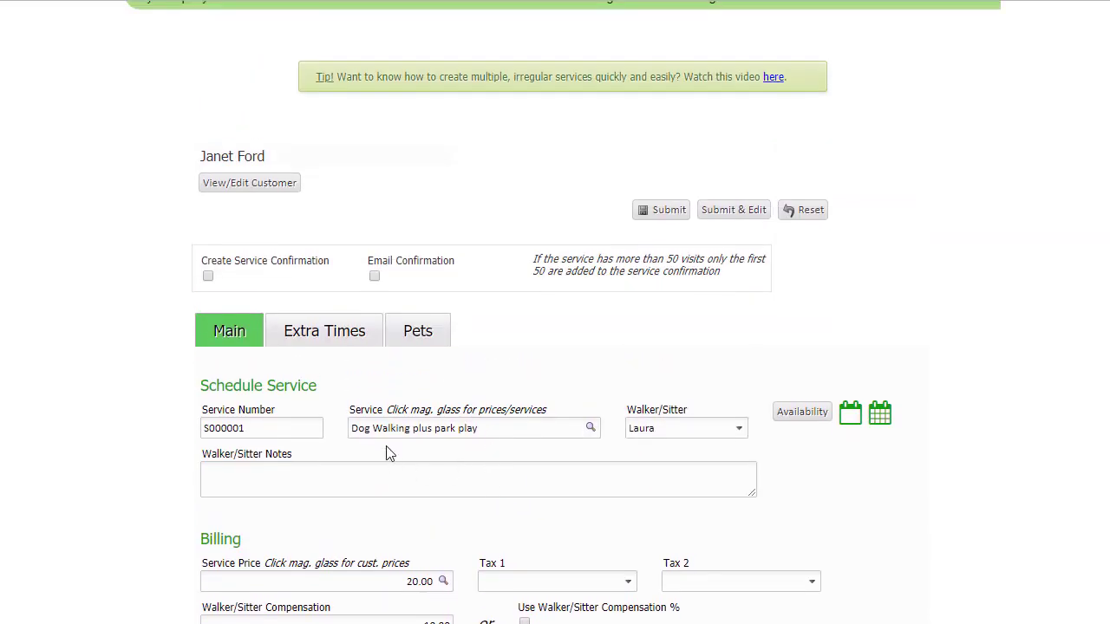
pyautogui.click(413, 345)
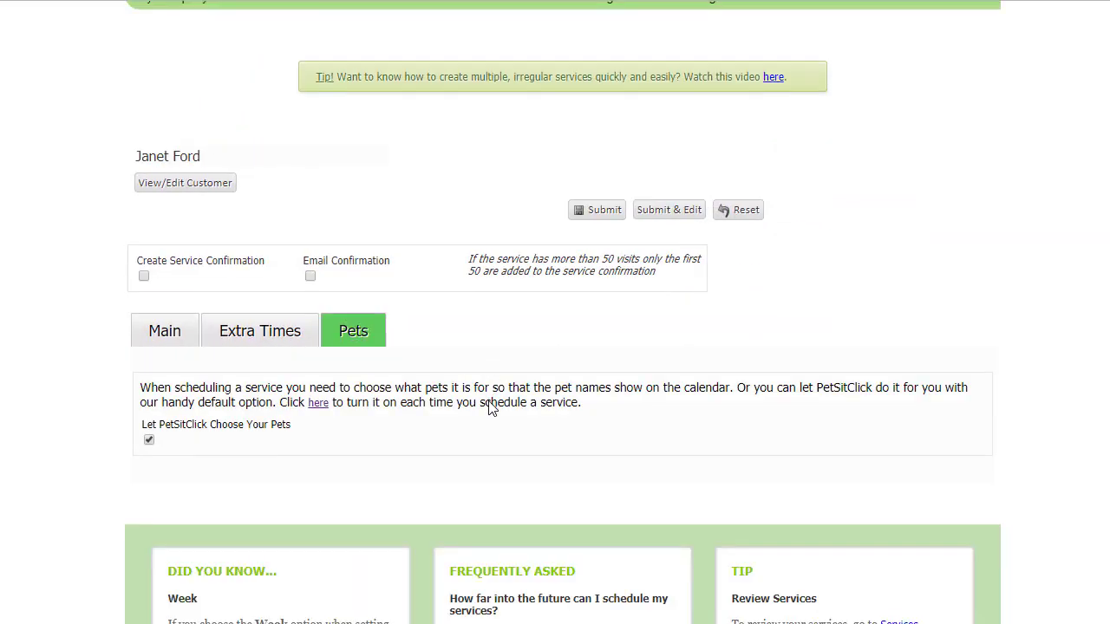
pyautogui.scroll(-1, 492, 409)
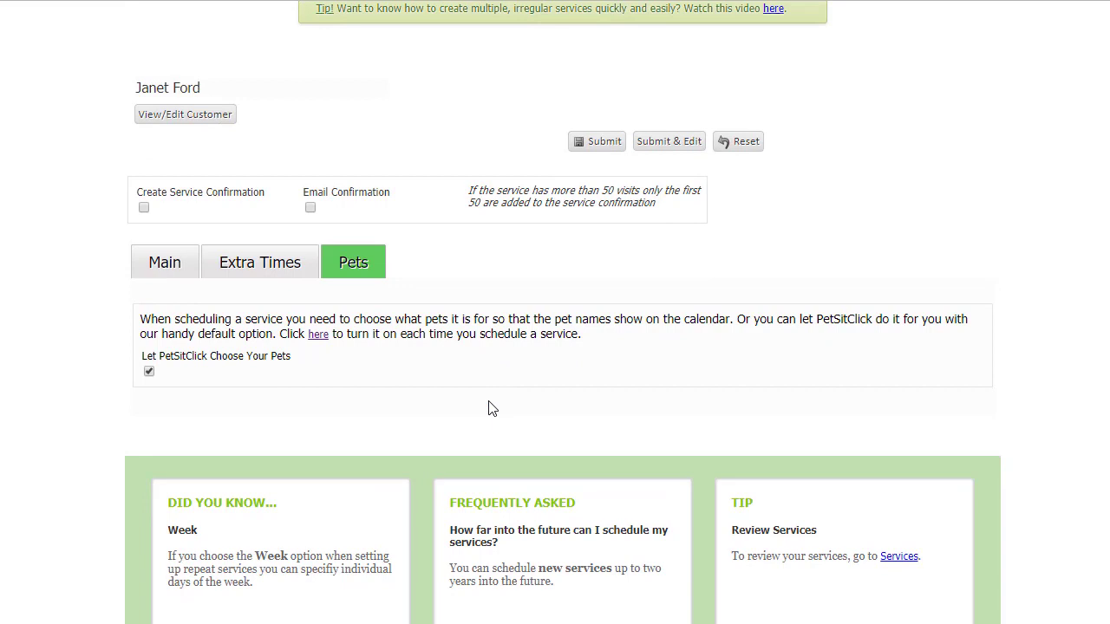
pyautogui.click(149, 373)
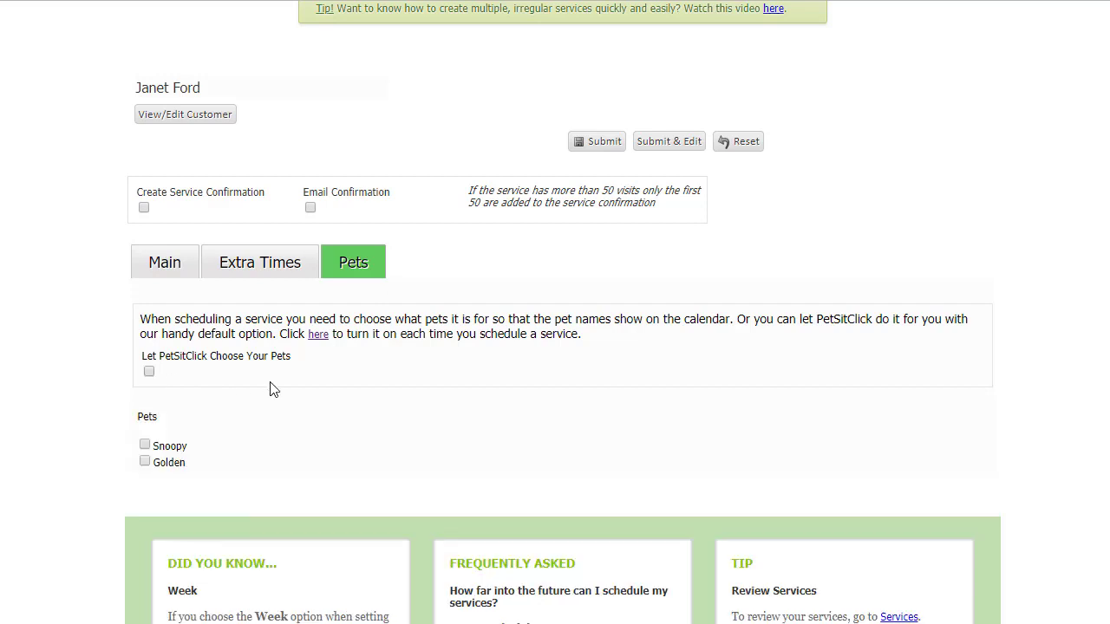
# Assign only the pet Snoopy to the dog walking service and submit the service
pyautogui.click(145, 445)
pyautogui.click(603, 142)
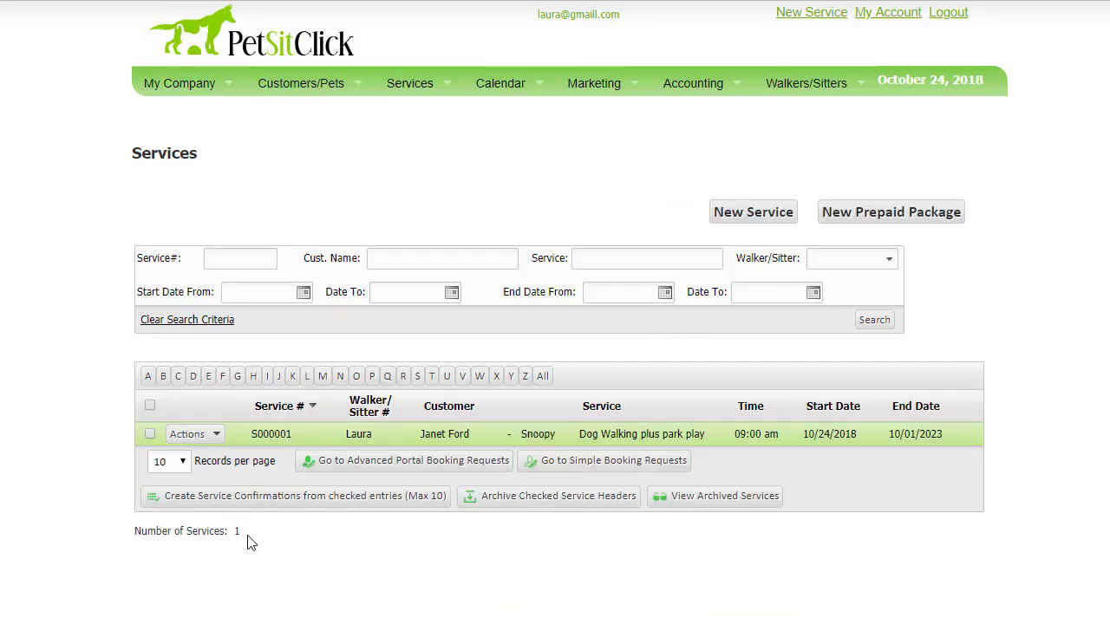
# In the dog walking service's individual calendar entries, set the amount for the 10/31/2018 visit to 15.00 and save that entry
pyautogui.click(215, 436)
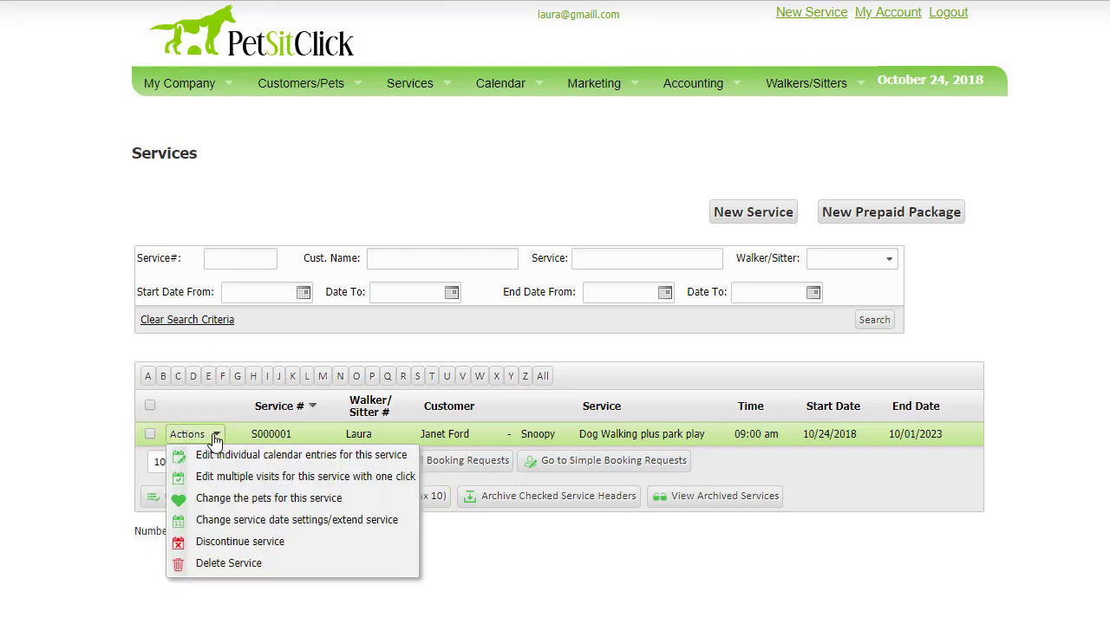
pyautogui.click(350, 457)
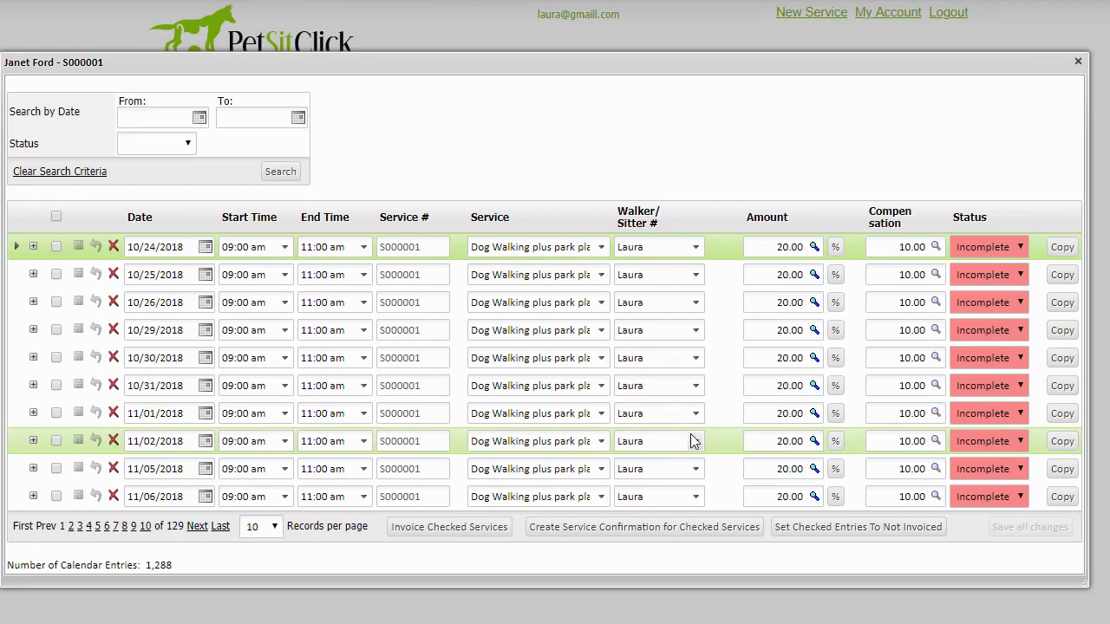
pyautogui.click(779, 386)
pyautogui.doubleClick(780, 386)
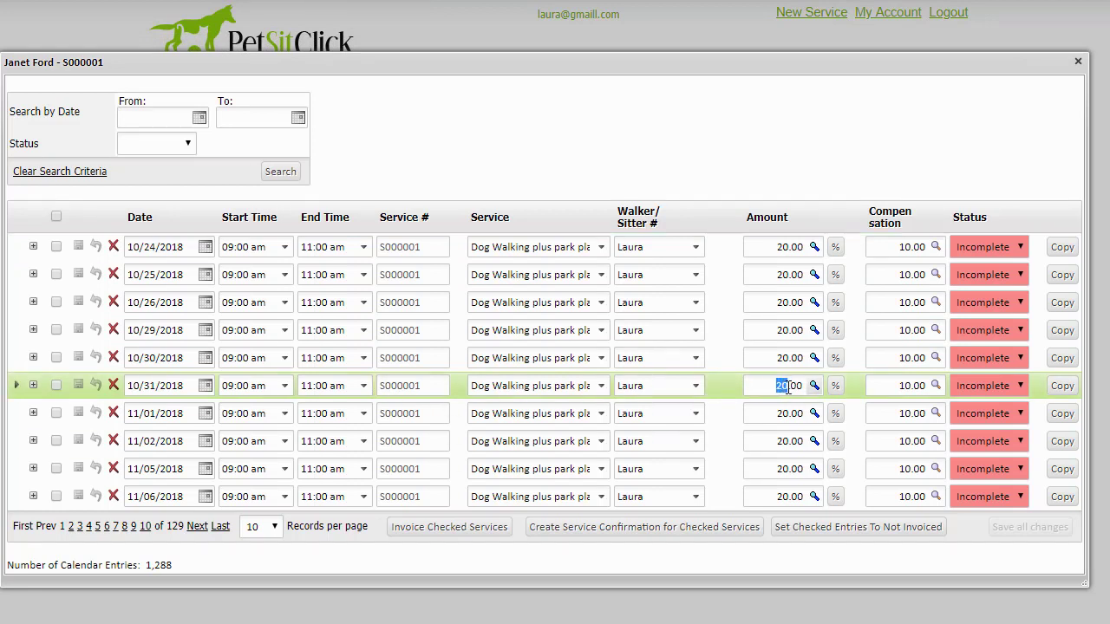
pyautogui.write('15')
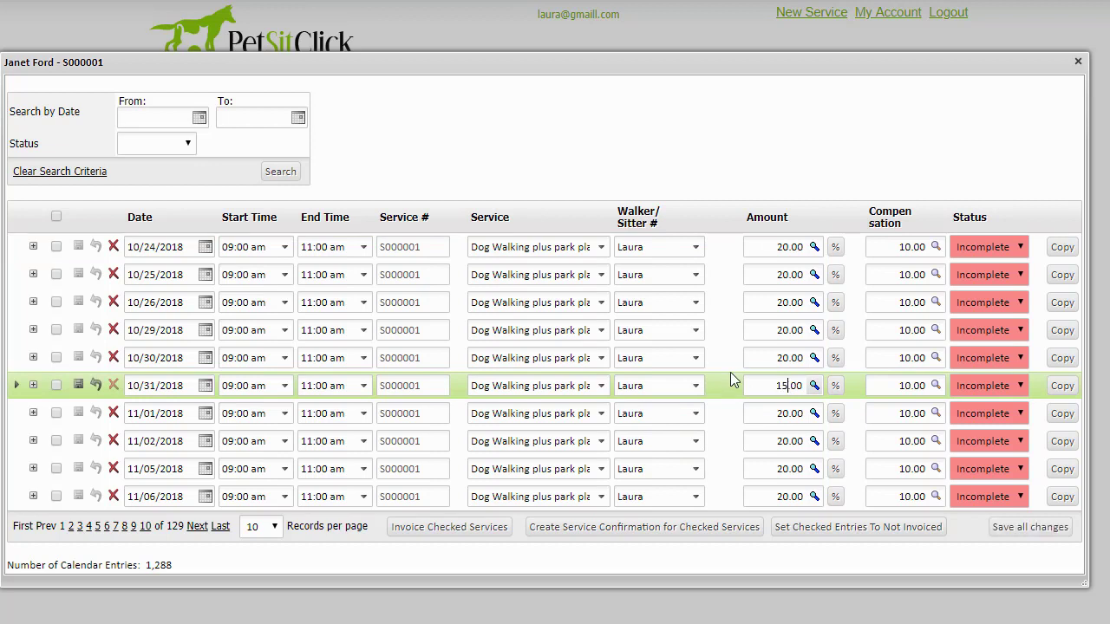
pyautogui.click(85, 382)
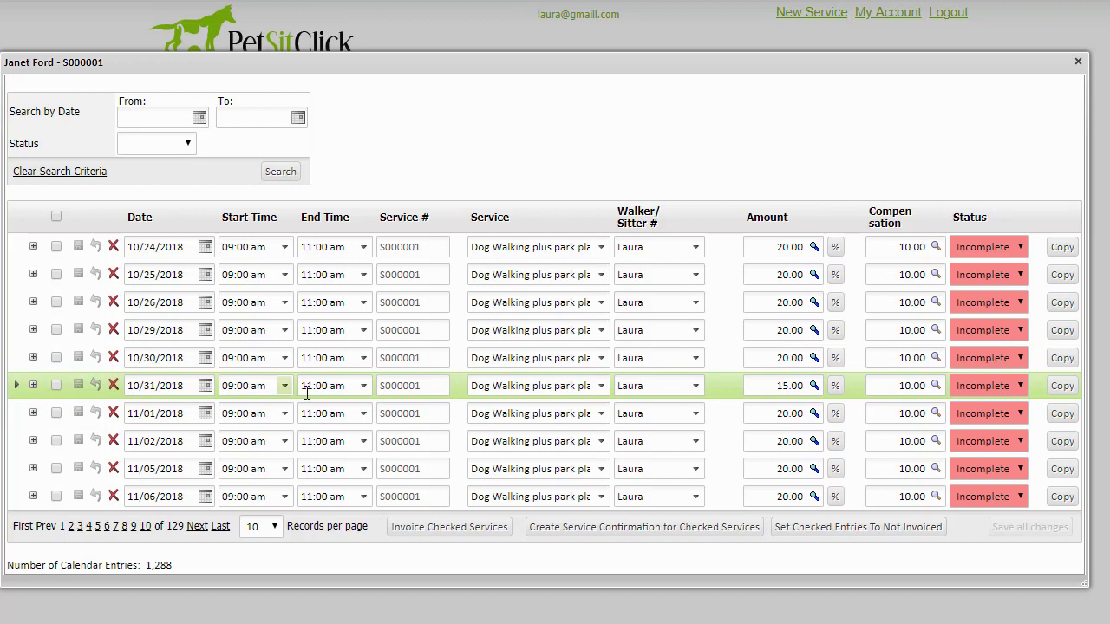
pyautogui.click(1078, 62)
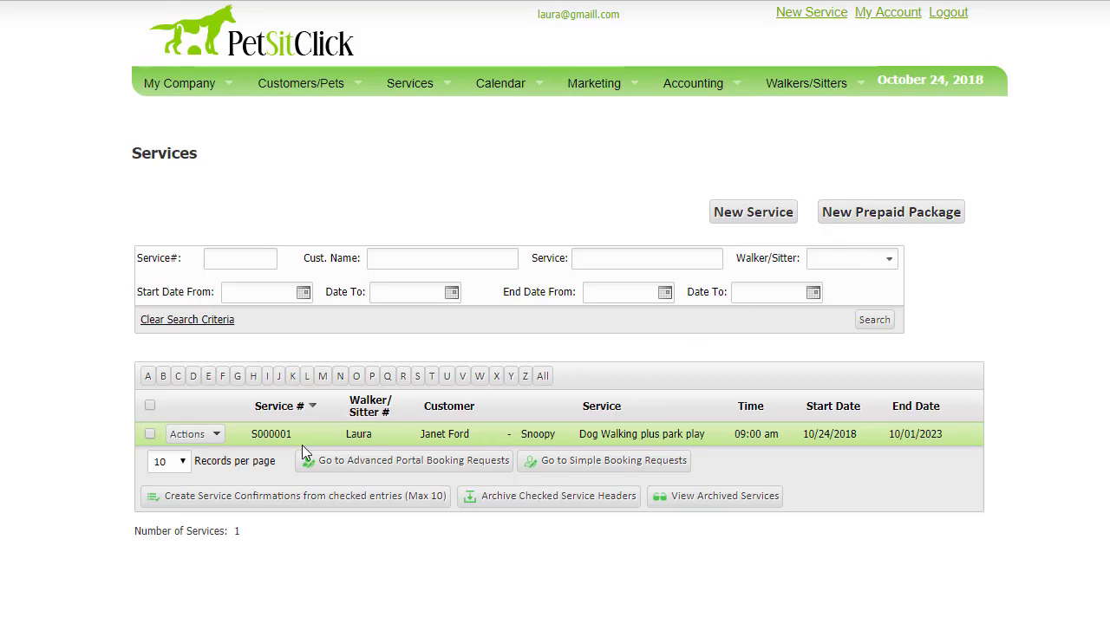
# Show the available actions for the scheduled dog walking service
pyautogui.click(215, 435)
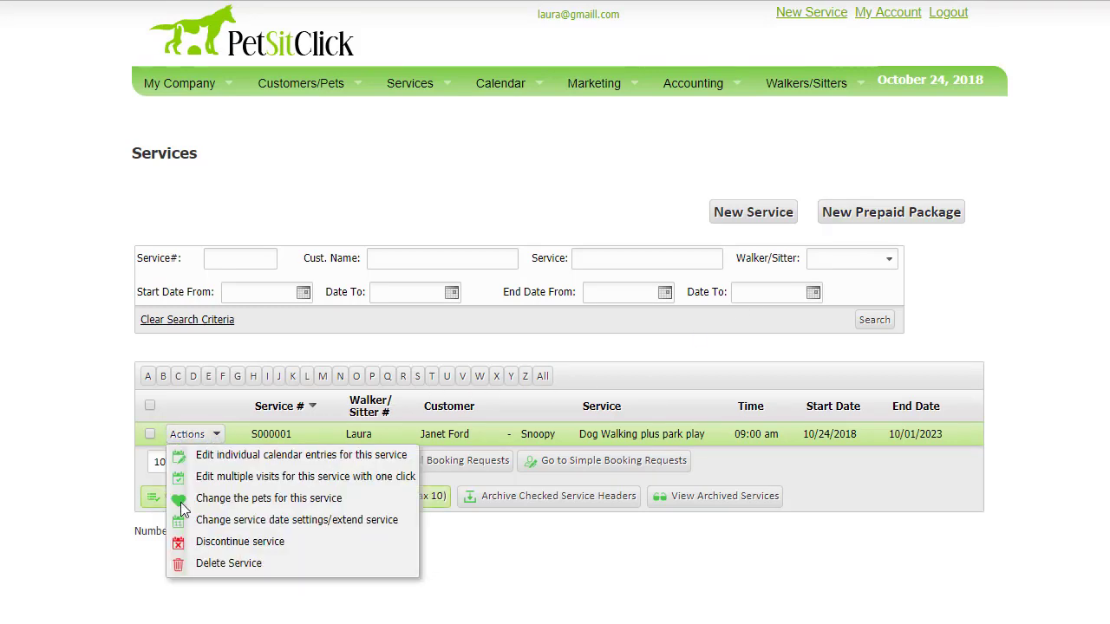